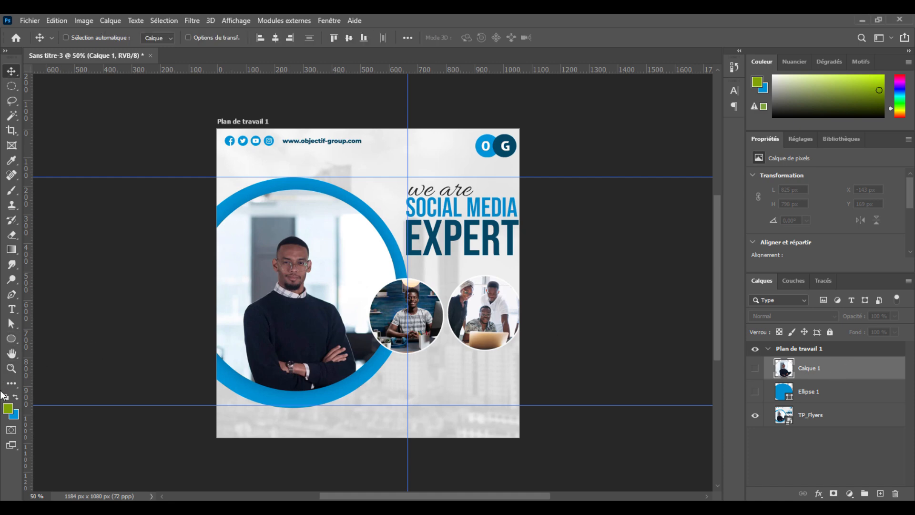
Step: Draw a green ellipse about 257 × 259 px over the round photo of the man at the desk
{"action": "right_click", "coordinate": [12, 338]}
{"action": "left_click", "coordinate": [75, 368]}
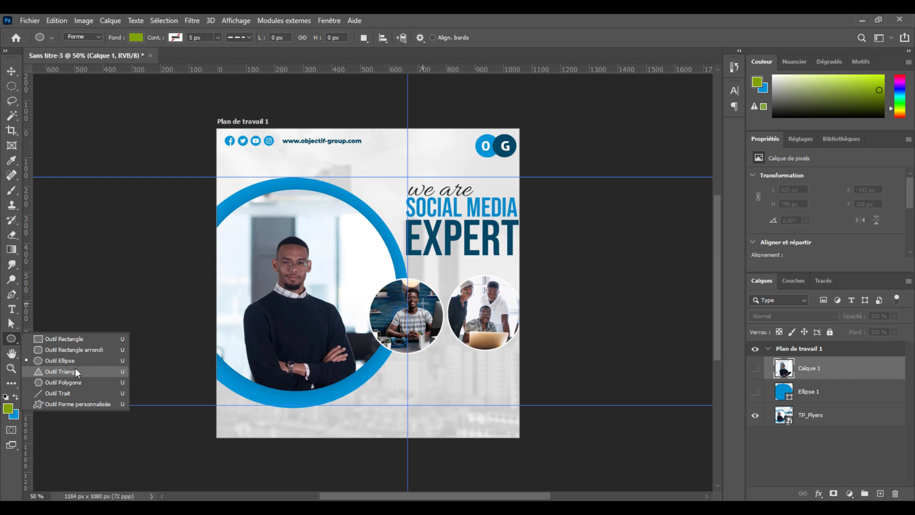
{"action": "left_click", "coordinate": [75, 368]}
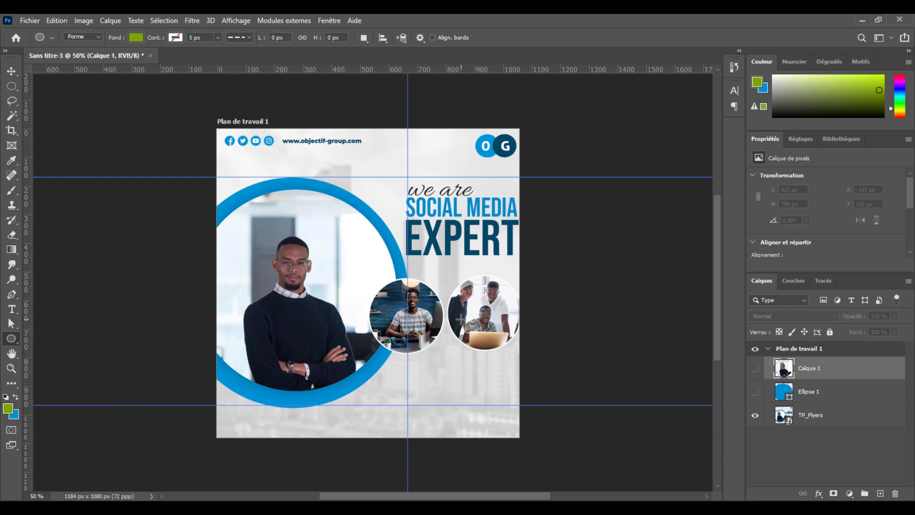
{"action": "key", "text": "ctrl+plus"}
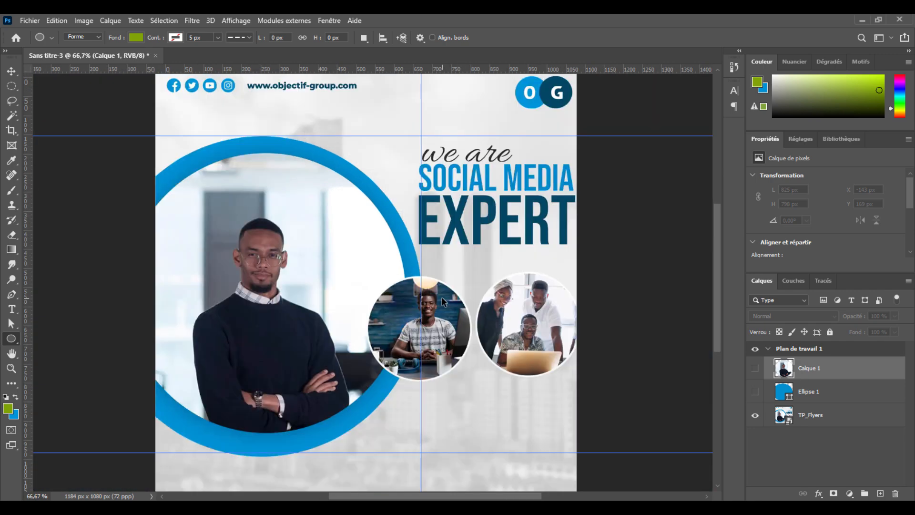
{"action": "key", "text": "ctrl+plus"}
{"action": "key", "text": "ctrl+plus"}
{"action": "left_click_drag", "start_coordinate": [483, 336], "coordinate": [376, 170]}
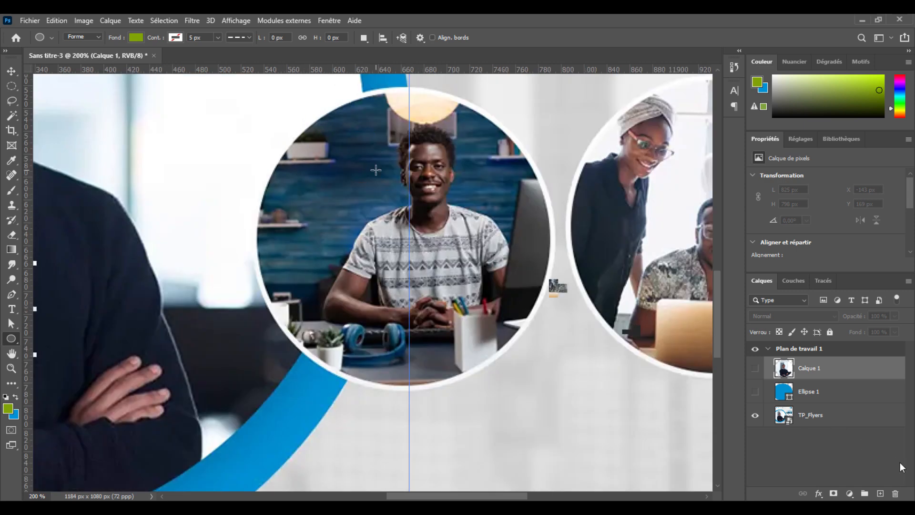
{"action": "key", "text": "ctrl+minus"}
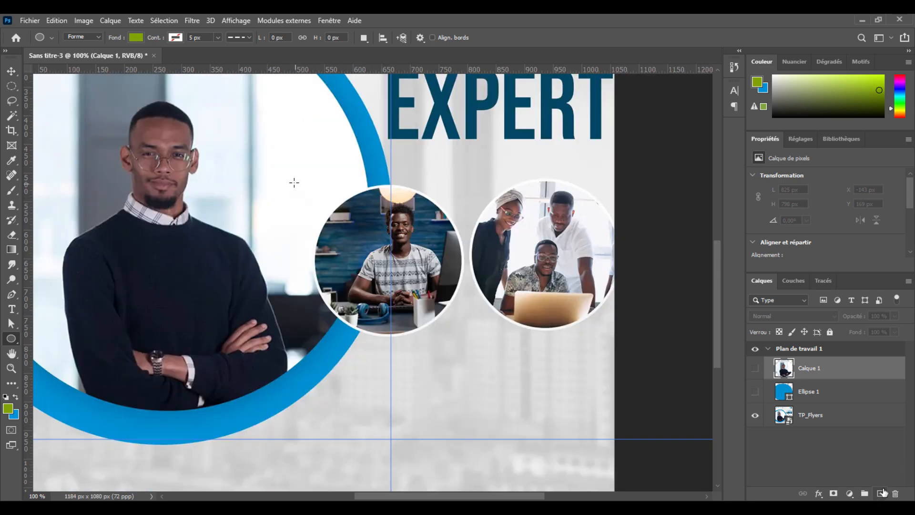
{"action": "left_click_drag", "start_coordinate": [319, 194], "coordinate": [465, 341]}
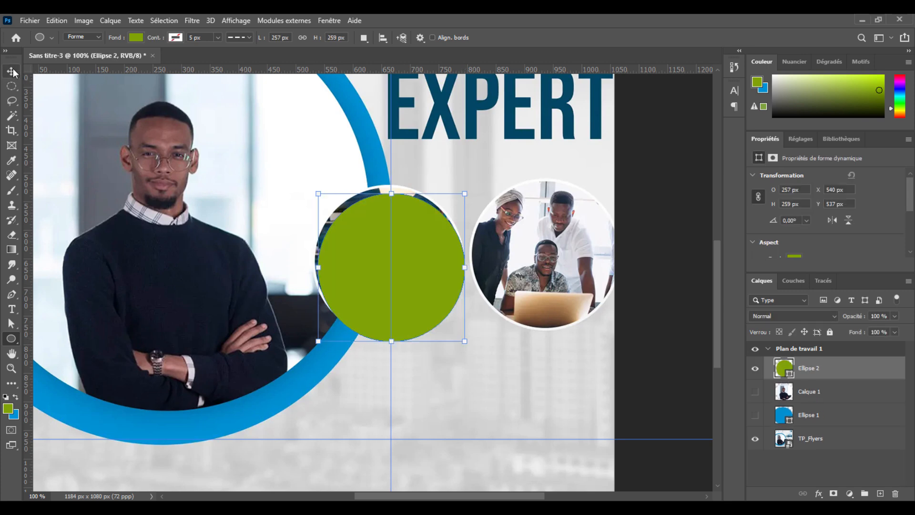
Step: Align the green circle with the round photo beneath it, at X 534 px and Y 527 px
{"action": "mouse_move", "coordinate": [442, 273]}
{"action": "left_mouse_down"}
{"action": "mouse_move", "coordinate": [436, 259]}
{"action": "mouse_move", "coordinate": [435, 270]}
{"action": "left_mouse_up"}
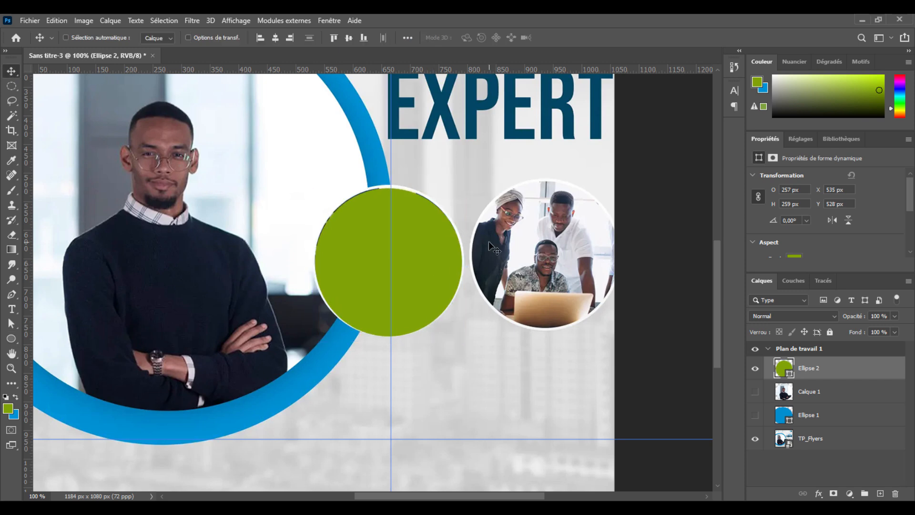
{"action": "key", "text": "Left"}
{"action": "key", "text": "Up"}
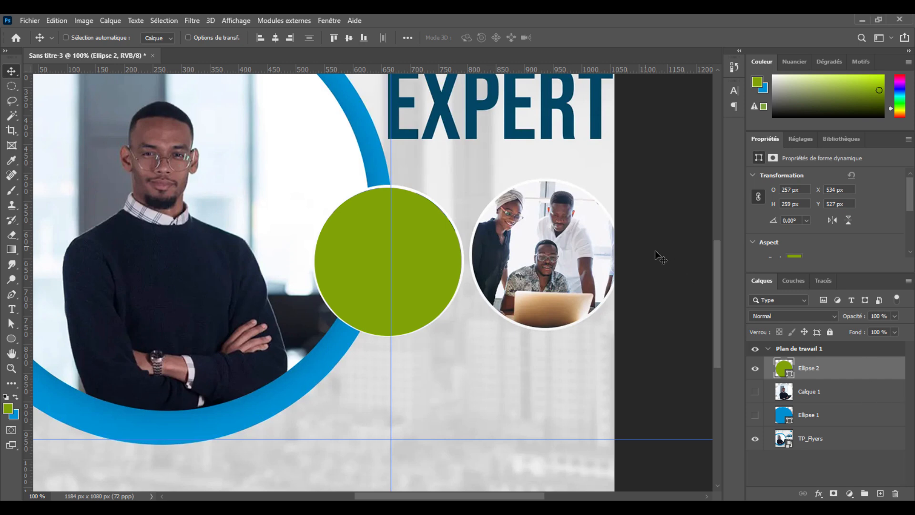
Step: Duplicate the green circle and position the copy over the round team photo, at about X 806 px and Y 514 px
{"action": "right_click", "coordinate": [870, 364]}
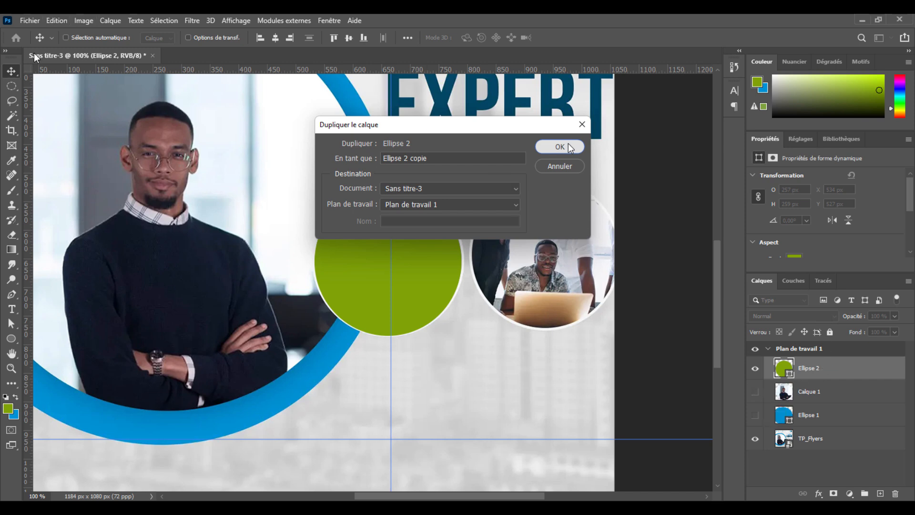
{"action": "left_click", "coordinate": [559, 147]}
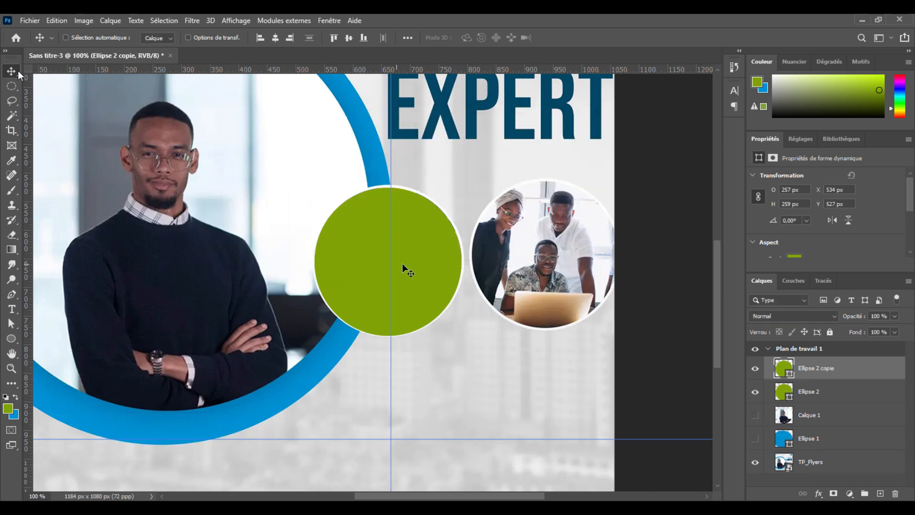
{"action": "left_click_drag", "start_coordinate": [418, 270], "coordinate": [577, 244]}
{"action": "key", "text": "Down"}
{"action": "key", "text": "Down"}
{"action": "key", "text": "Down"}
{"action": "key", "text": "Down"}
{"action": "key", "text": "Down"}
{"action": "key", "text": "Down"}
{"action": "key", "text": "Down"}
{"action": "key", "text": "Down"}
{"action": "key", "text": "Down"}
{"action": "key", "text": "Up"}
{"action": "key", "text": "Up"}
{"action": "key", "text": "Up"}
{"action": "key", "text": "Up"}
{"action": "key", "text": "Up"}
{"action": "key", "text": "Up"}
{"action": "key", "text": "Up"}
{"action": "key", "text": "Up"}
{"action": "key", "text": "Up"}
{"action": "key", "text": "Up"}
{"action": "key", "text": "Up"}
{"action": "key", "text": "Right"}
{"action": "key", "text": "Right"}
{"action": "key", "text": "Right"}
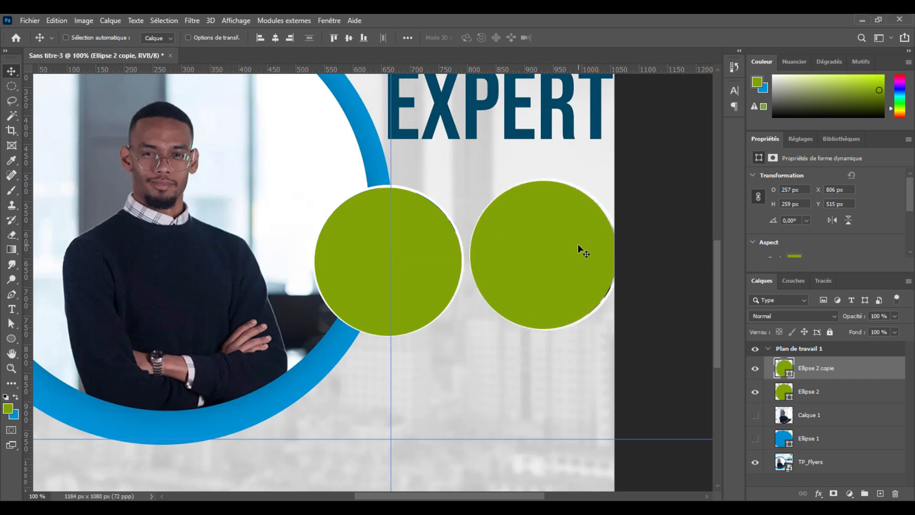
{"action": "key", "text": "Right"}
{"action": "key", "text": "Right"}
{"action": "key", "text": "Up"}
Step: Give the copied circle a solid near-white stroke with colour #fdfdfd
{"action": "right_click", "coordinate": [12, 341]}
{"action": "left_click", "coordinate": [12, 342]}
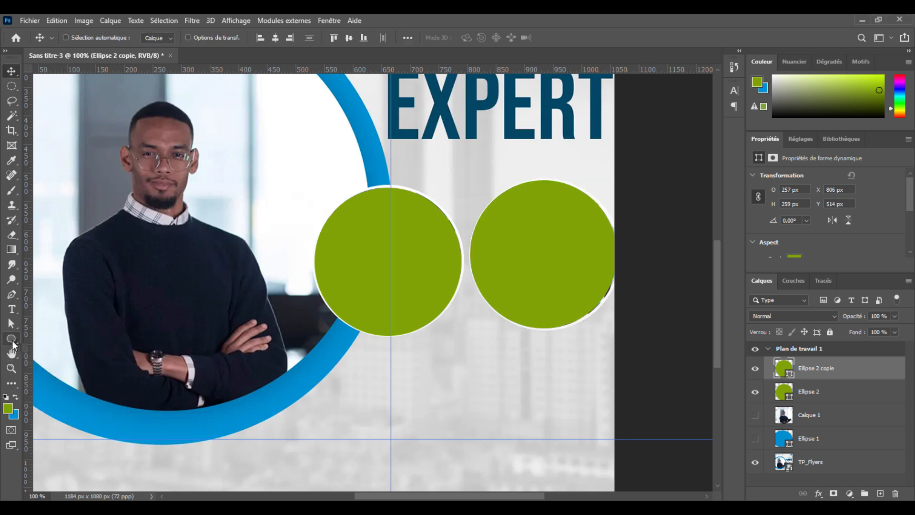
{"action": "left_click", "coordinate": [12, 338]}
{"action": "left_click", "coordinate": [176, 37]}
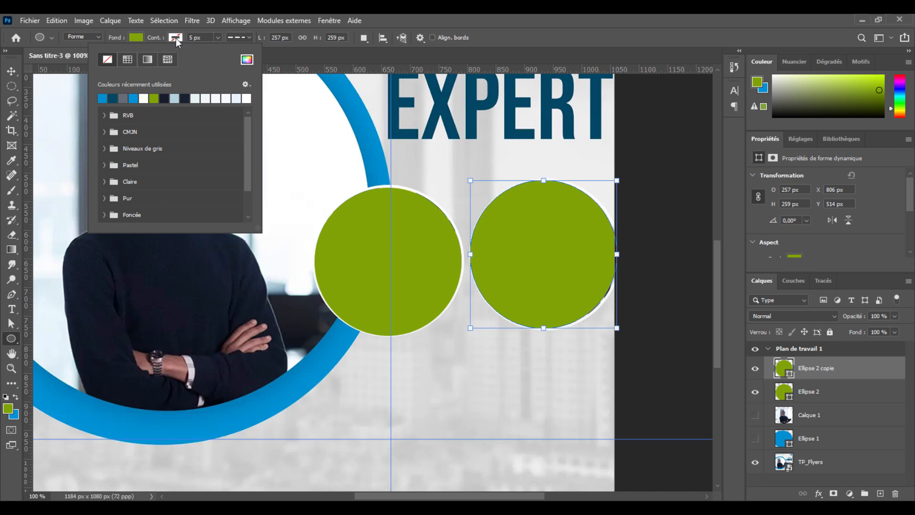
{"action": "left_click", "coordinate": [176, 38]}
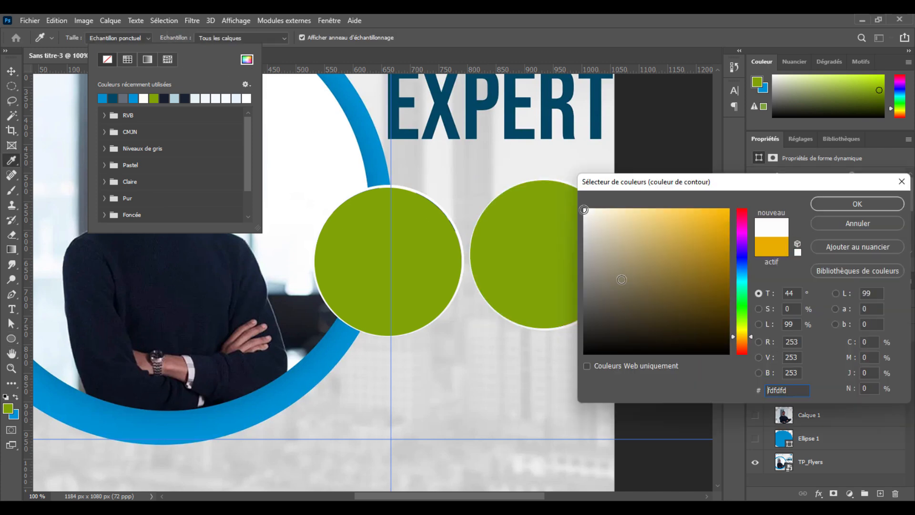
{"action": "left_click", "coordinate": [865, 204]}
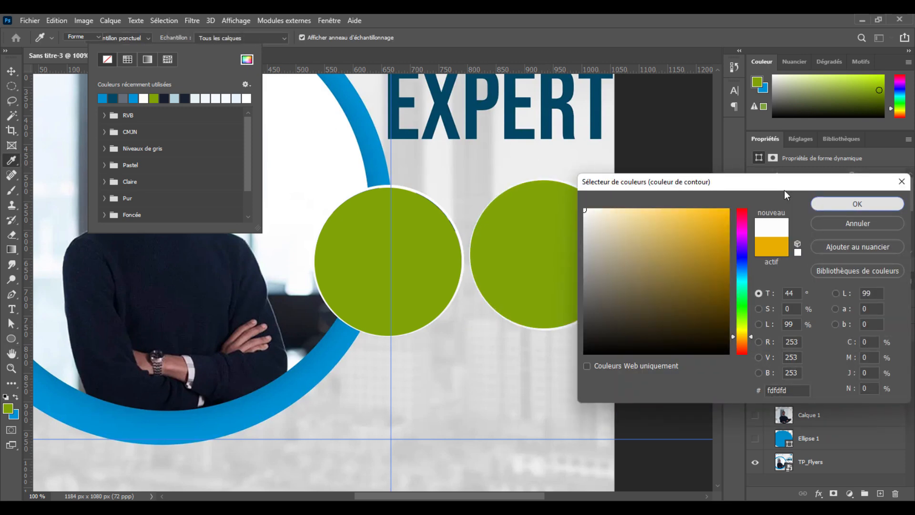
{"action": "left_click", "coordinate": [243, 37]}
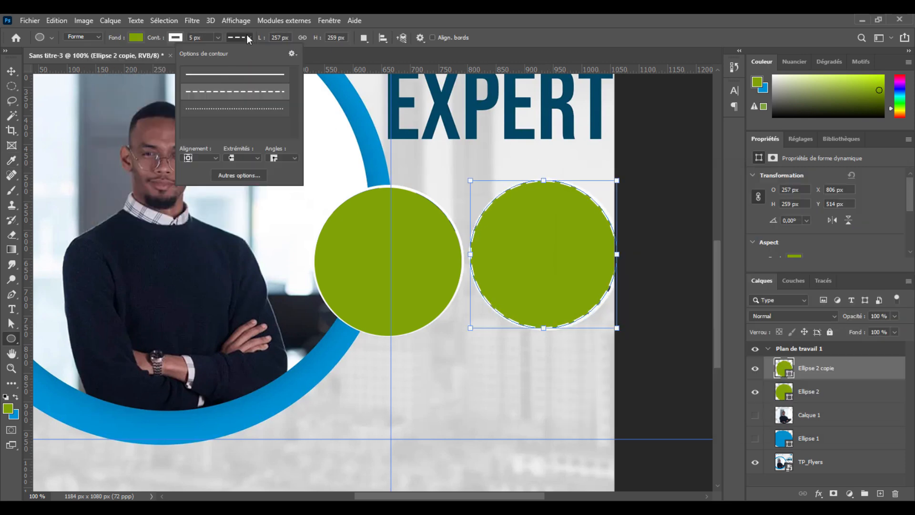
{"action": "left_click", "coordinate": [233, 74]}
{"action": "left_click", "coordinate": [247, 39]}
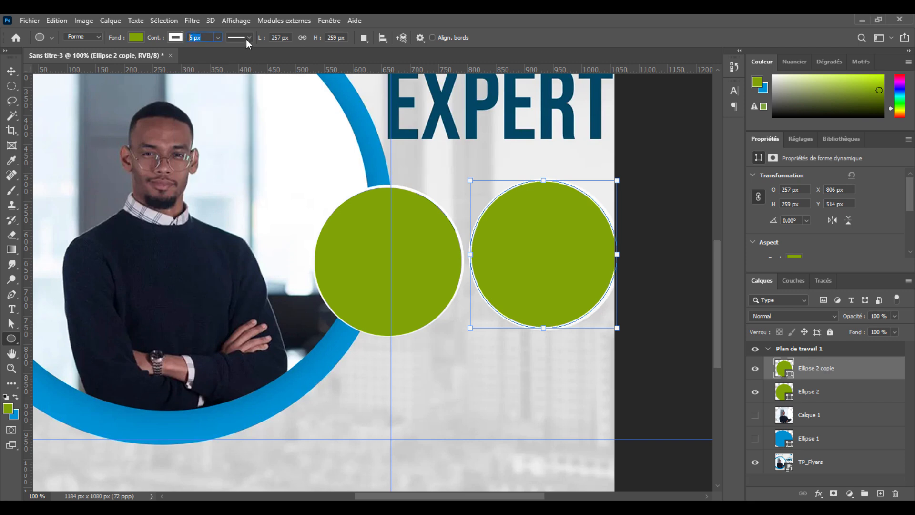
Step: Try stroke widths of 30, 15 and 10 px on the copied circle
{"action": "type", "text": "50"}
{"action": "key", "text": "Return"}
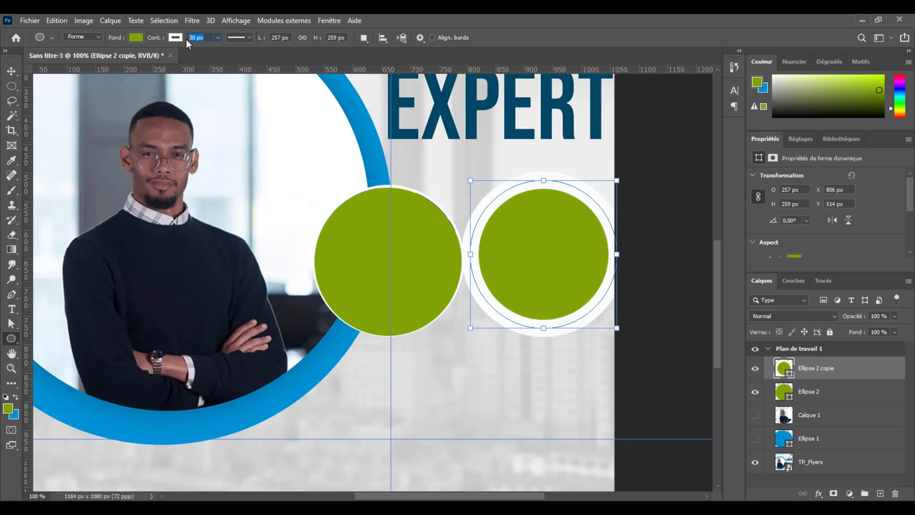
{"action": "type", "text": "15"}
{"action": "key", "text": "Return"}
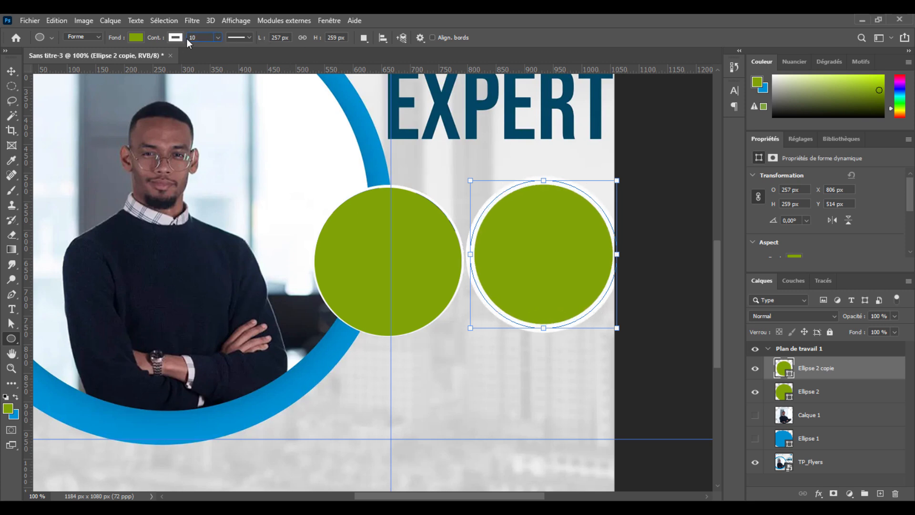
{"action": "key", "text": "Return"}
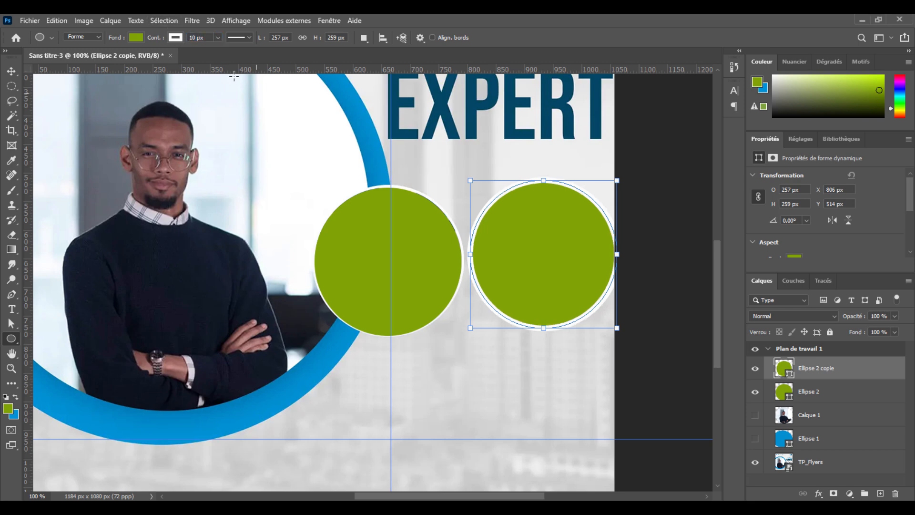
Step: Set the copied circle's stroke width to 7 px
{"action": "left_click", "coordinate": [199, 37]}
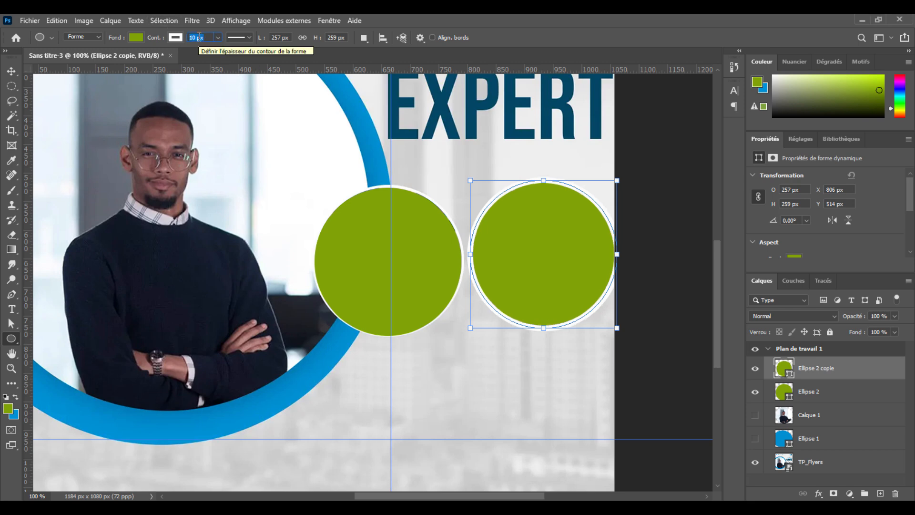
{"action": "type", "text": "7"}
{"action": "key", "text": "Return"}
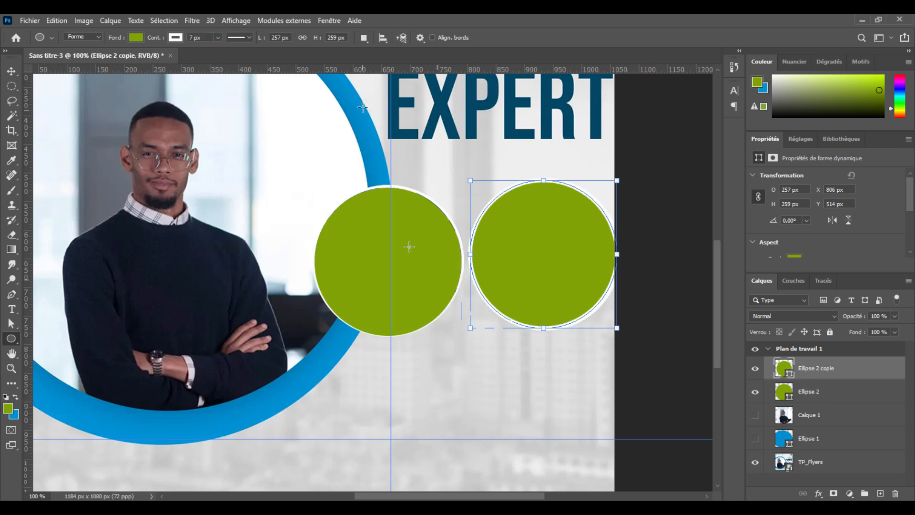
Step: Give the original green circle a solid 7 px stroke in off-white #fbfaf9
{"action": "left_click", "coordinate": [865, 391]}
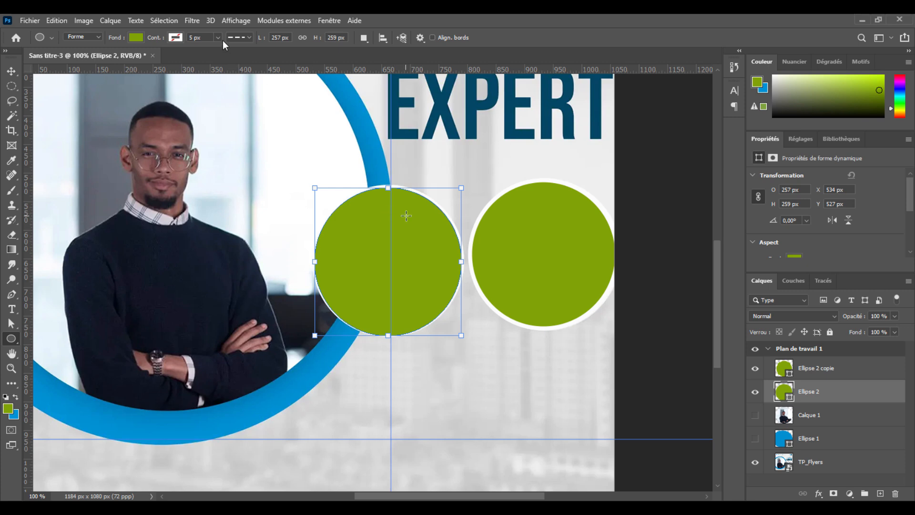
{"action": "left_click", "coordinate": [238, 38]}
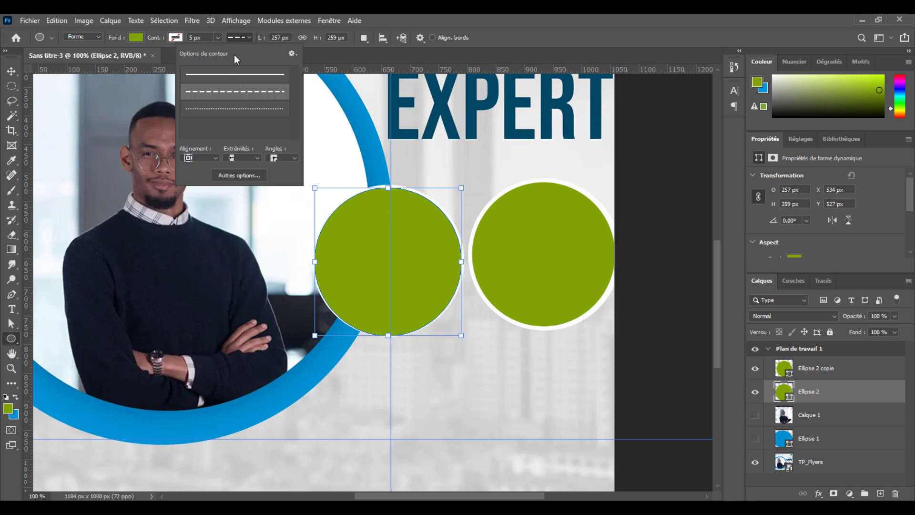
{"action": "left_click", "coordinate": [176, 37]}
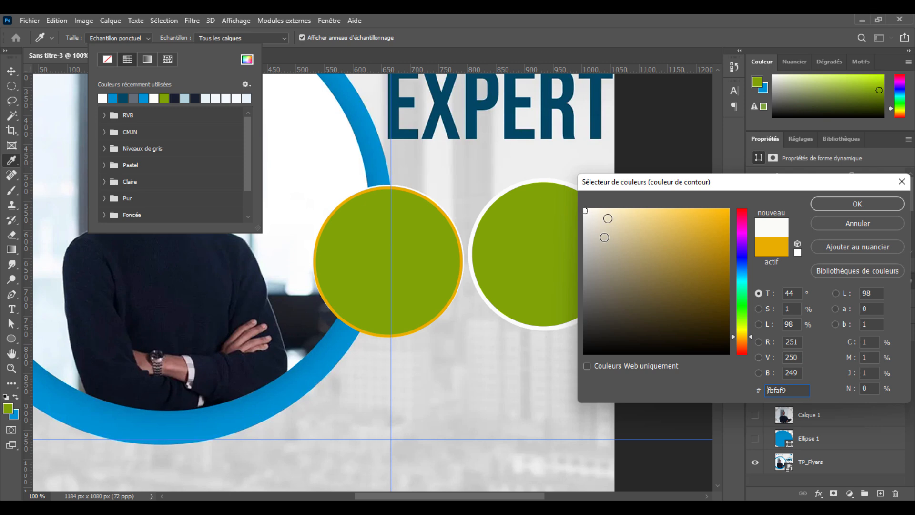
{"action": "left_click", "coordinate": [839, 204]}
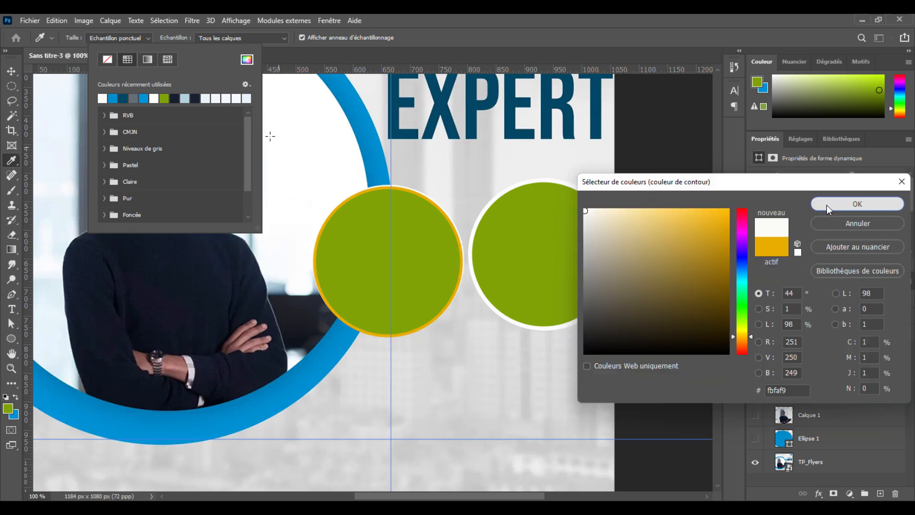
{"action": "left_click", "coordinate": [826, 205]}
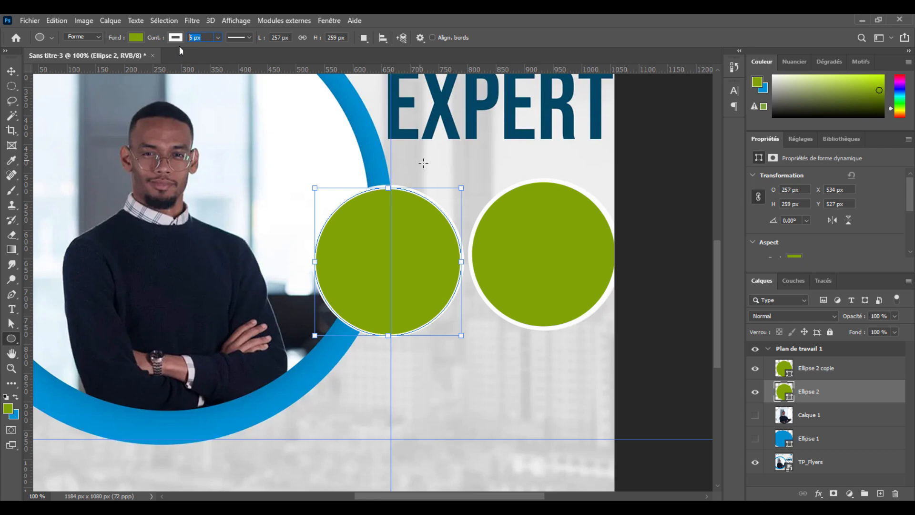
{"action": "type", "text": "7"}
{"action": "key", "text": "Return"}
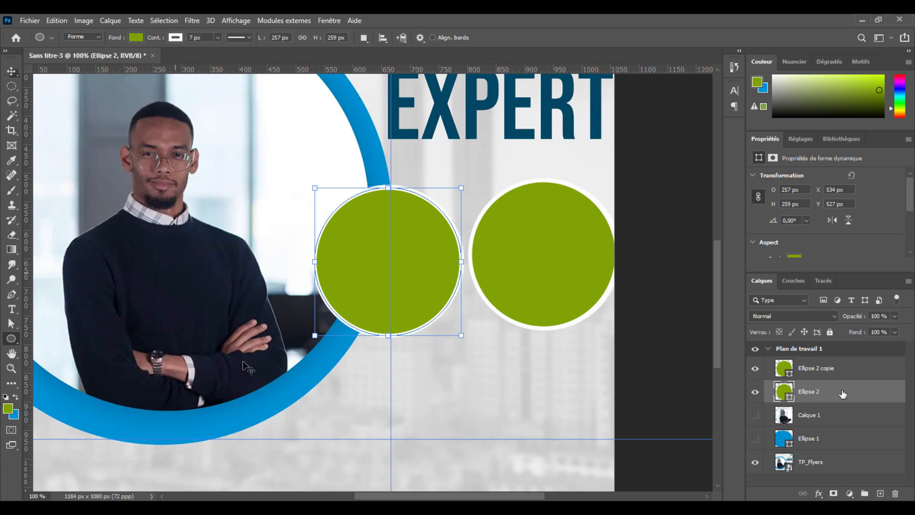
Step: Locate the img 03 photo in the PHOTOSHOP folder of source images
{"action": "key", "text": "v"}
{"action": "left_click_drag", "start_coordinate": [415, 480], "coordinate": [585, 244]}
{"action": "left_click", "coordinate": [625, 229]}
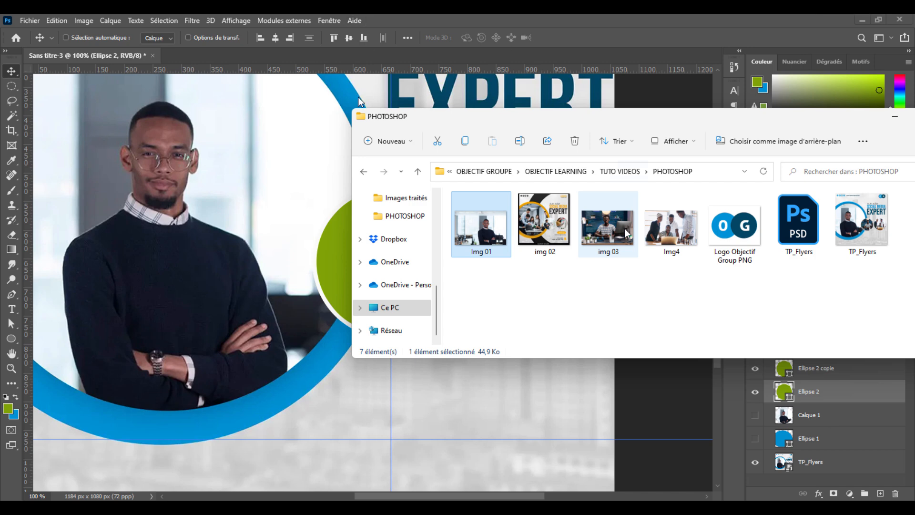
{"action": "left_click", "coordinate": [337, 185]}
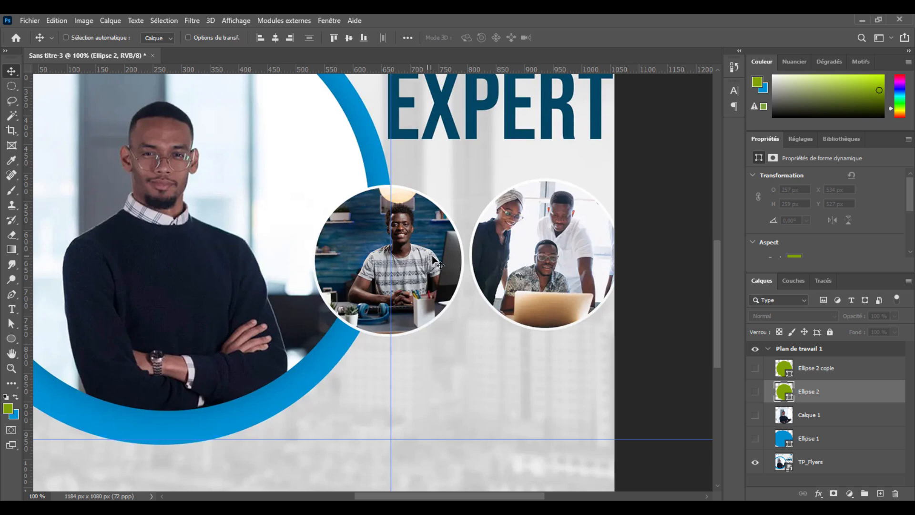
Step: Compare the flyer with and without the original green circle, leaving that circle visible and its copy hidden
{"action": "left_click", "coordinate": [755, 390]}
{"action": "left_click", "coordinate": [755, 391]}
{"action": "left_click", "coordinate": [755, 391]}
{"action": "left_click", "coordinate": [755, 391]}
{"action": "left_click", "coordinate": [755, 391]}
Step: Place the img 03 photo from the image folder over the original green circle, scaled to 73.85%
{"action": "key", "text": "alt+Tab"}
{"action": "left_click_drag", "start_coordinate": [326, 244], "coordinate": [484, 276]}
{"action": "left_click_drag", "start_coordinate": [391, 376], "coordinate": [397, 329]}
{"action": "mouse_move", "coordinate": [393, 186]}
{"action": "left_mouse_down"}
{"action": "mouse_move", "coordinate": [389, 211]}
{"action": "mouse_move", "coordinate": [395, 183]}
{"action": "left_mouse_up"}
{"action": "key", "text": "Return"}
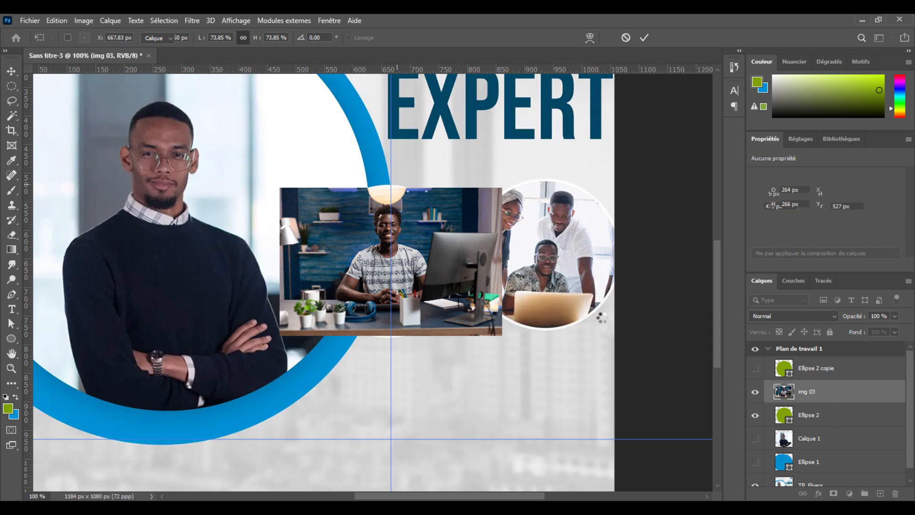
Step: Make a selection from the outline of the green circle beneath the img 03 photo
{"action": "left_click", "coordinate": [830, 420]}
{"action": "right_click", "coordinate": [830, 416]}
{"action": "right_click", "coordinate": [831, 414]}
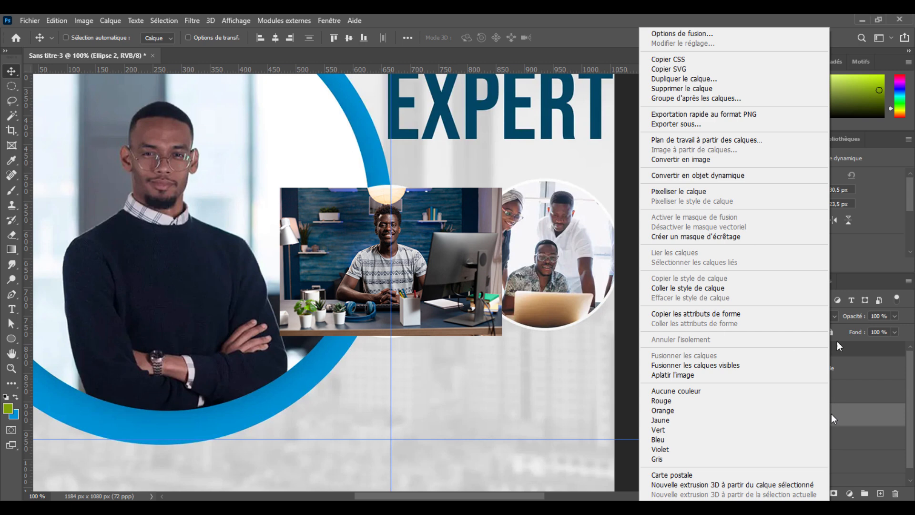
{"action": "left_click", "coordinate": [390, 230]}
{"action": "right_click", "coordinate": [391, 230]}
{"action": "left_click", "coordinate": [12, 342]}
{"action": "right_click", "coordinate": [419, 246]}
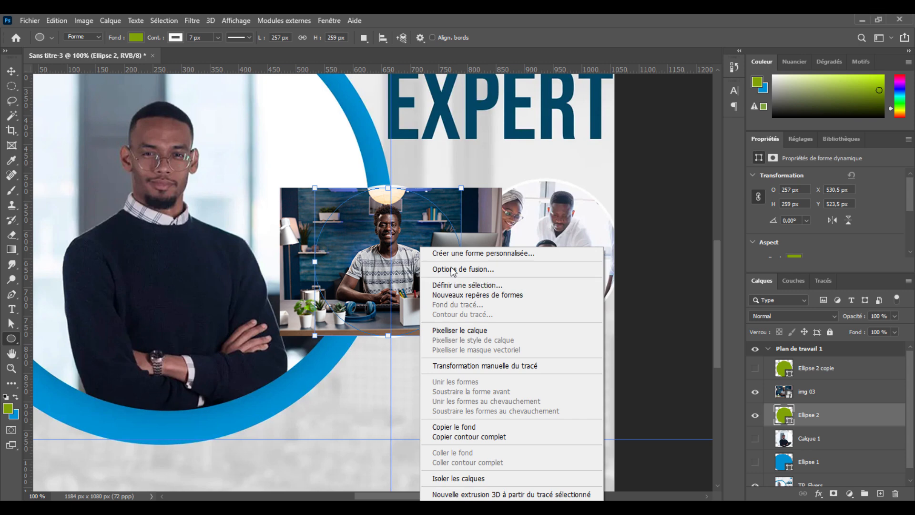
{"action": "left_click", "coordinate": [467, 285]}
{"action": "left_click", "coordinate": [548, 146]}
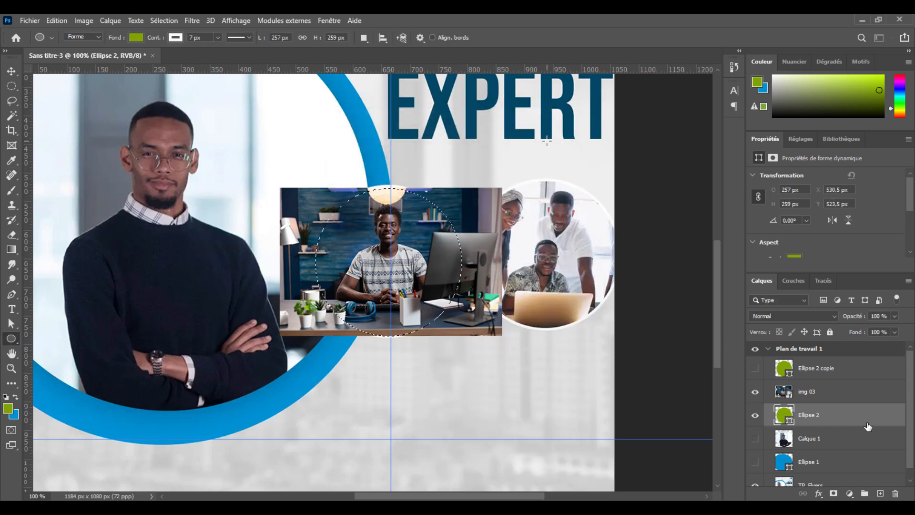
Step: Copy the circular selection of the img 03 photo to a new layer and delete the original img 03 layer
{"action": "left_click", "coordinate": [876, 397]}
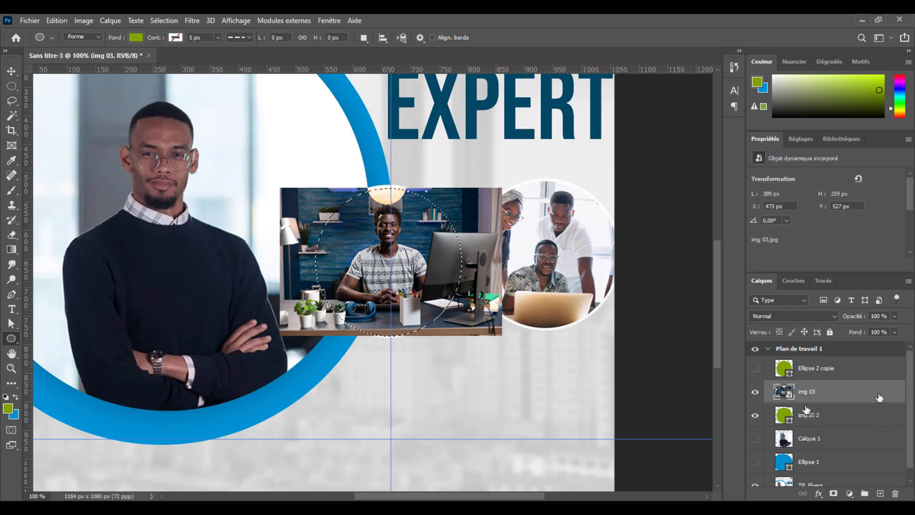
{"action": "key", "text": "ctrl+j"}
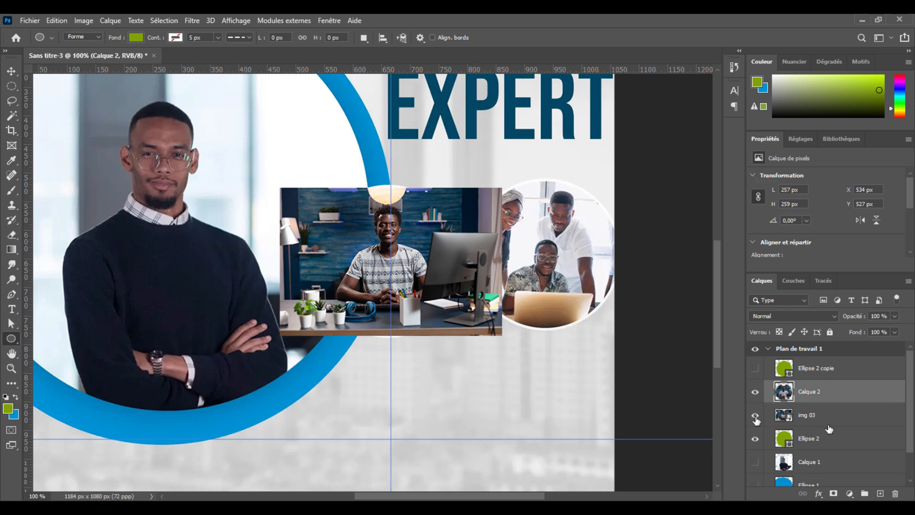
{"action": "left_click", "coordinate": [757, 417]}
{"action": "left_click", "coordinate": [765, 417]}
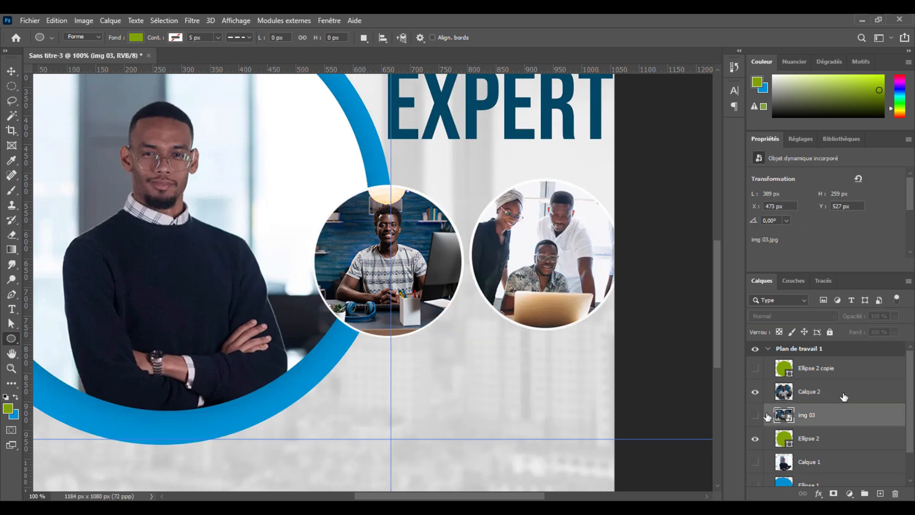
{"action": "key", "text": "Delete"}
{"action": "key", "text": "ctrl+z"}
{"action": "left_click", "coordinate": [861, 414]}
{"action": "key", "text": "Delete"}
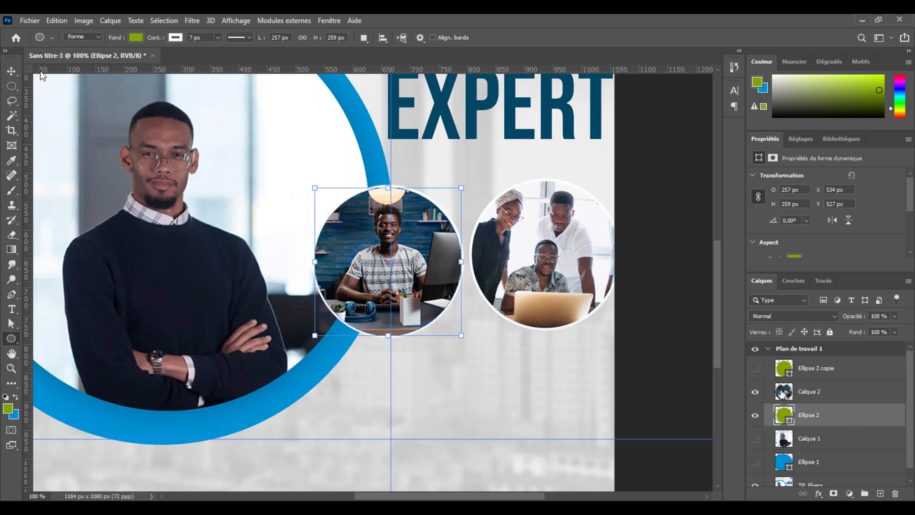
Step: Show the copied green circle over the flyer's second round photo and select its layer
{"action": "key", "text": "v"}
{"action": "left_click", "coordinate": [755, 368]}
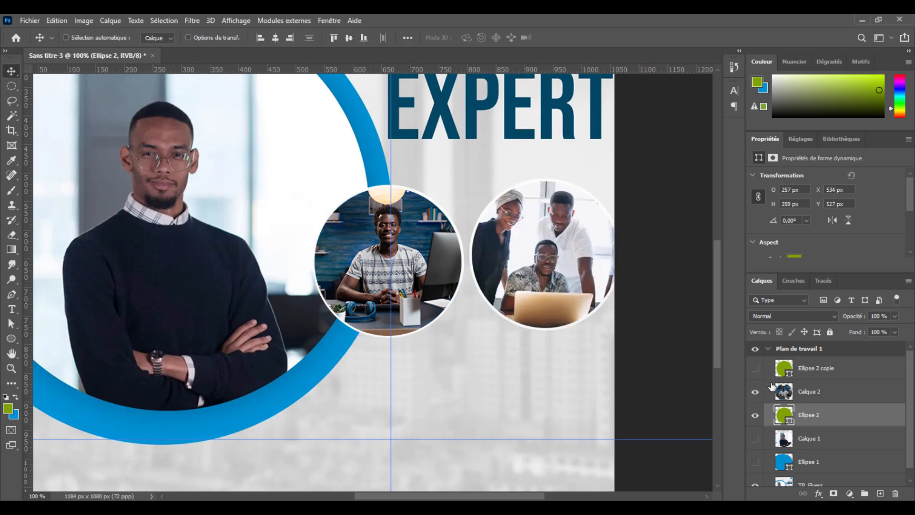
{"action": "left_click", "coordinate": [755, 368]}
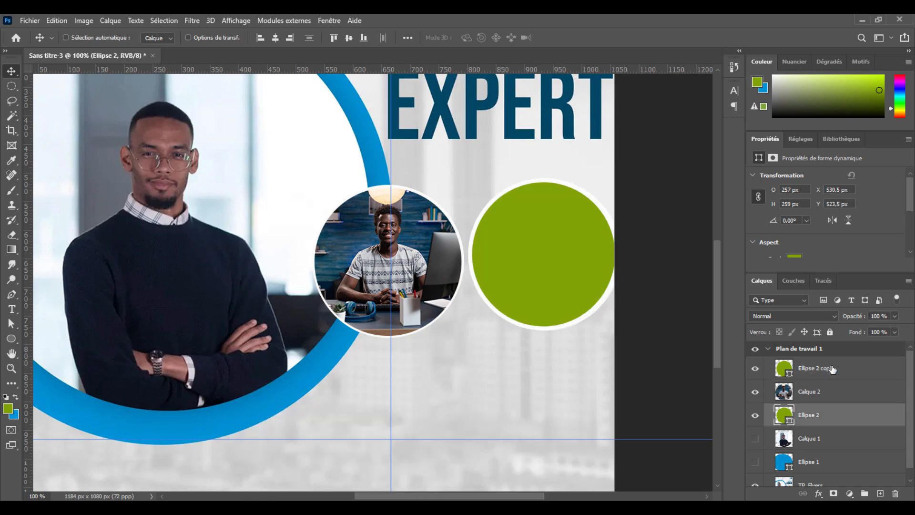
{"action": "left_click", "coordinate": [831, 370]}
{"action": "mouse_move", "coordinate": [421, 500]}
{"action": "left_click", "coordinate": [360, 443]}
{"action": "double_click", "coordinate": [665, 232]}
{"action": "left_click_drag", "start_coordinate": [486, 307], "coordinate": [448, 397]}
{"action": "left_click_drag", "start_coordinate": [469, 350], "coordinate": [438, 276]}
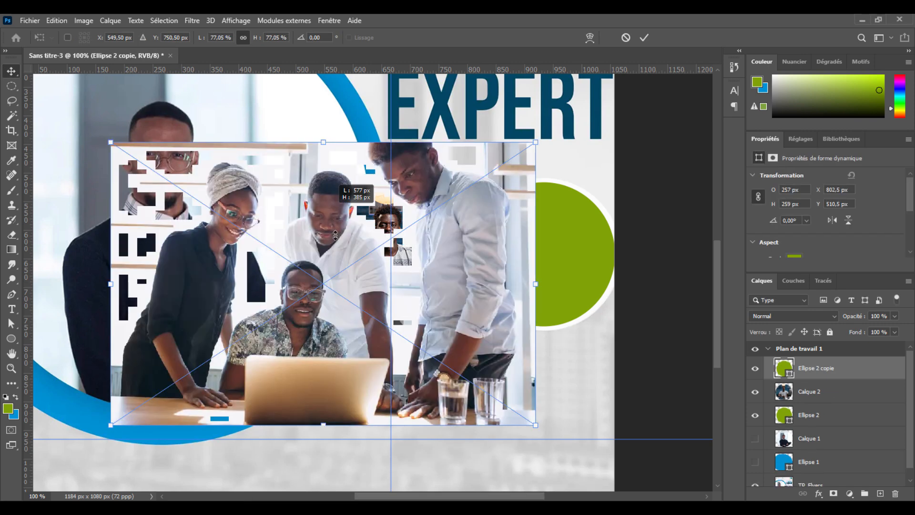
{"action": "left_click_drag", "start_coordinate": [392, 339], "coordinate": [534, 299]}
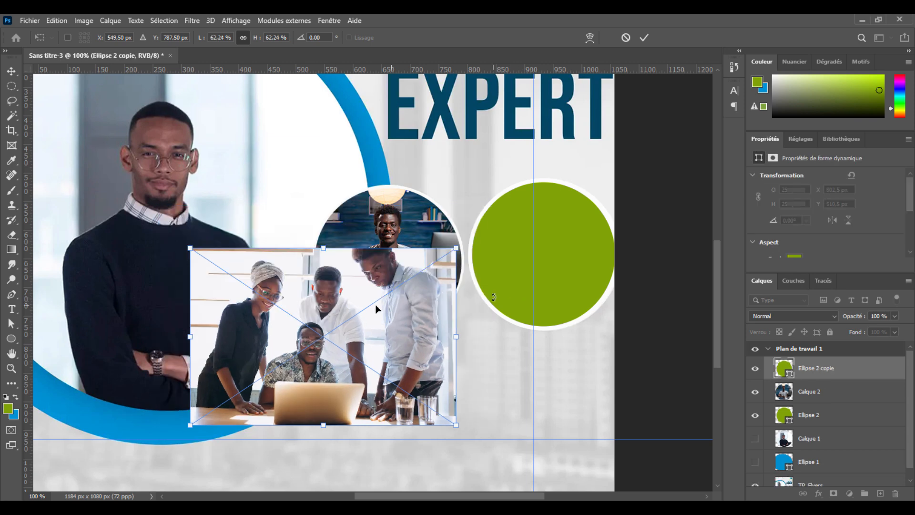
{"action": "left_click_drag", "start_coordinate": [394, 280], "coordinate": [522, 336]}
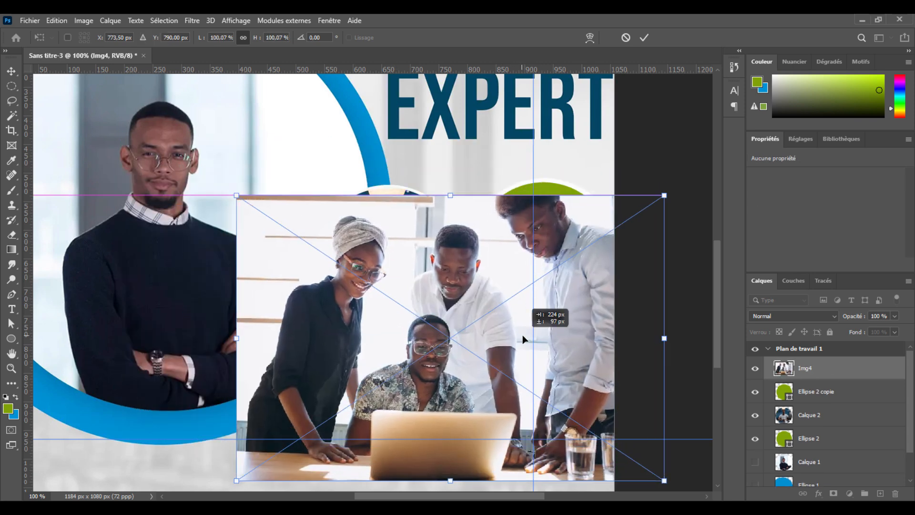
{"action": "key", "text": "Escape"}
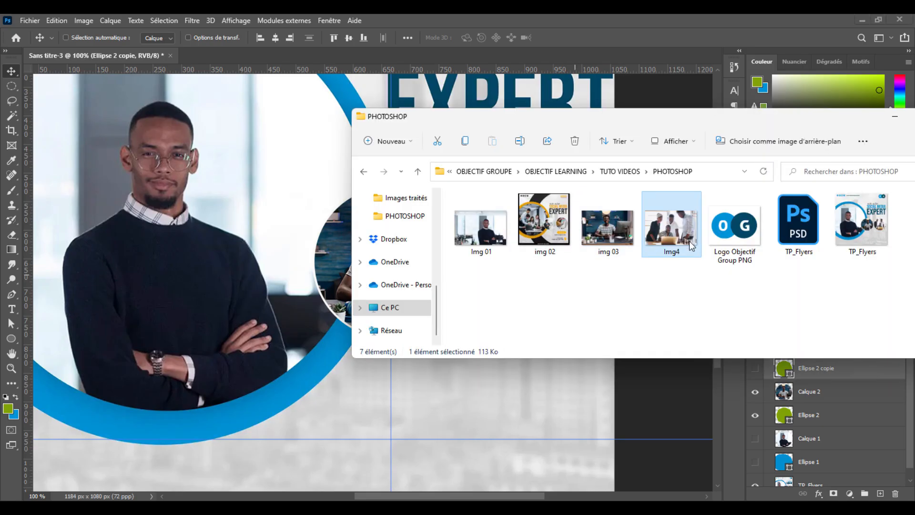
Step: Place the Img4 photo from the PHOTOSHOP folder over the second round frame, scaled to 53.54%
{"action": "left_click_drag", "start_coordinate": [666, 239], "coordinate": [340, 273]}
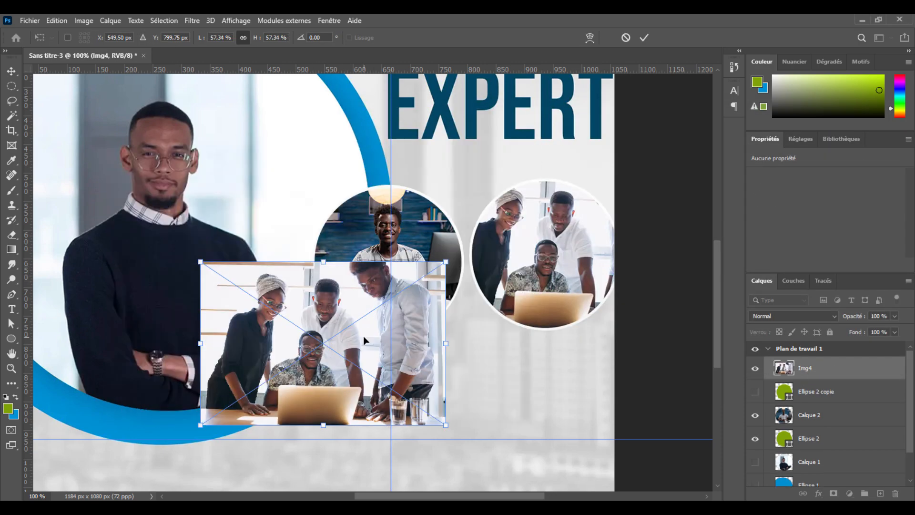
{"action": "left_click_drag", "start_coordinate": [363, 336], "coordinate": [570, 251]}
{"action": "mouse_move", "coordinate": [526, 340]}
{"action": "left_mouse_down"}
{"action": "mouse_move", "coordinate": [540, 312]}
{"action": "mouse_move", "coordinate": [540, 334]}
{"action": "left_mouse_up"}
{"action": "left_click_drag", "start_coordinate": [529, 181], "coordinate": [548, 187]}
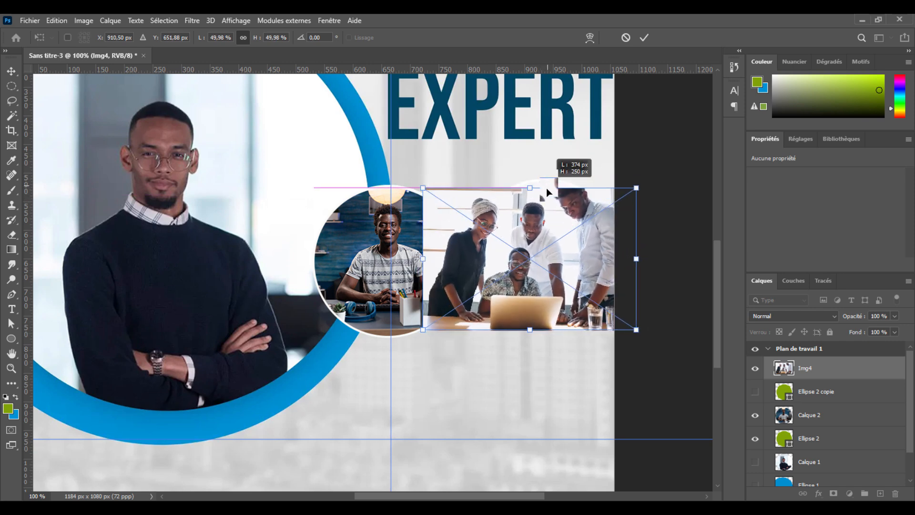
{"action": "left_click_drag", "start_coordinate": [565, 253], "coordinate": [583, 254]}
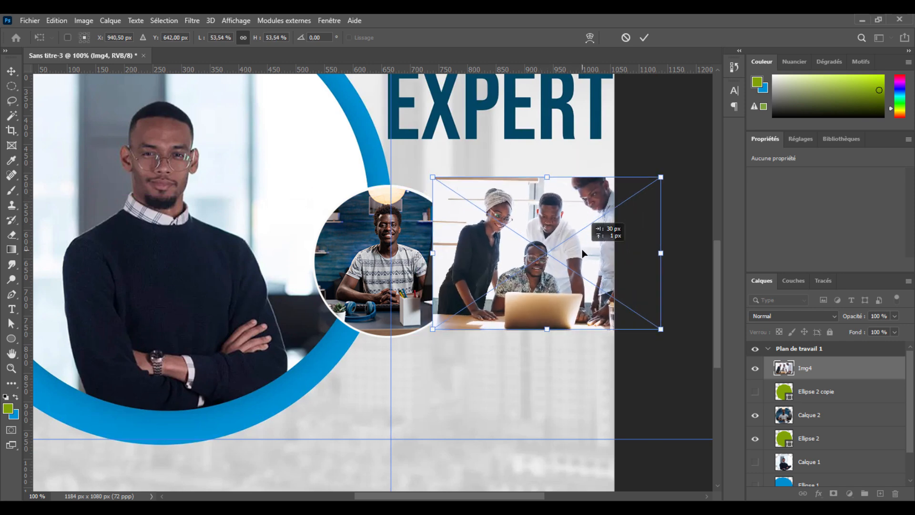
{"action": "key", "text": "Return"}
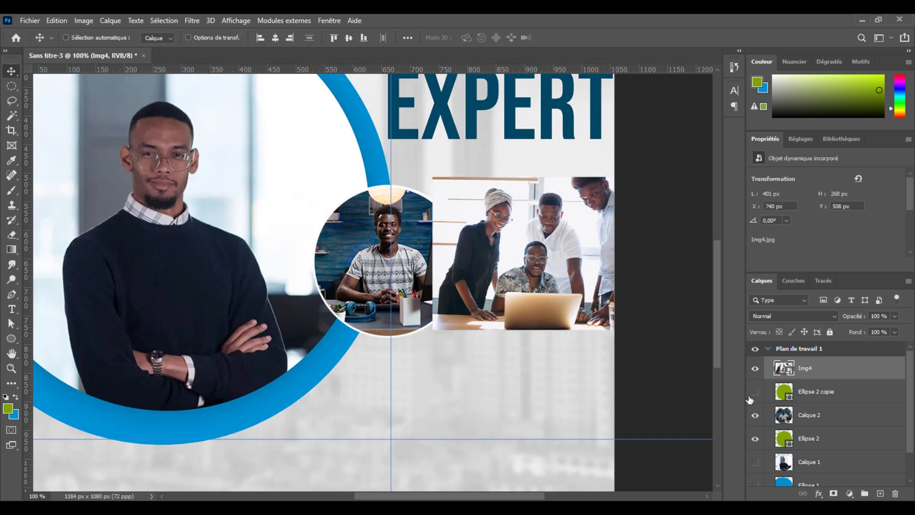
Step: Make the copied green circle beneath the Img4 photo visible and create a selection from its outline
{"action": "left_click", "coordinate": [826, 397]}
{"action": "left_click", "coordinate": [750, 396]}
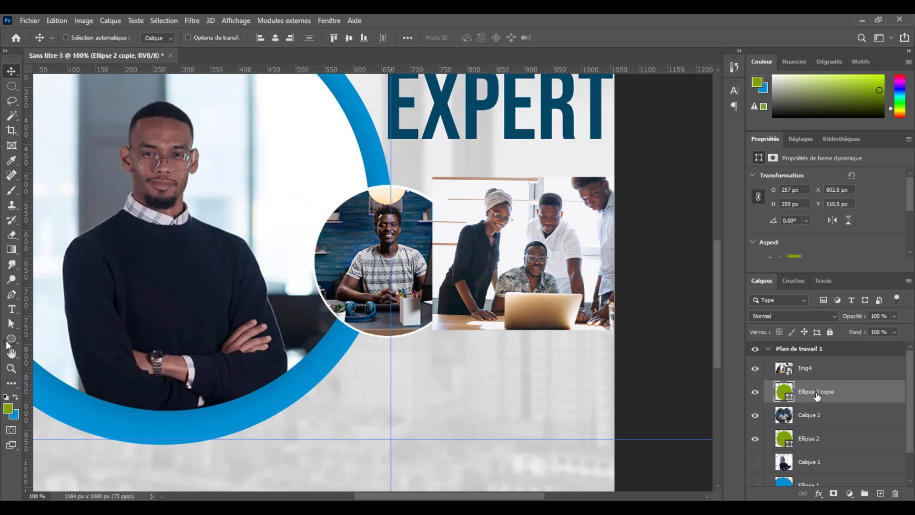
{"action": "left_click", "coordinate": [11, 340]}
{"action": "right_click", "coordinate": [548, 247]}
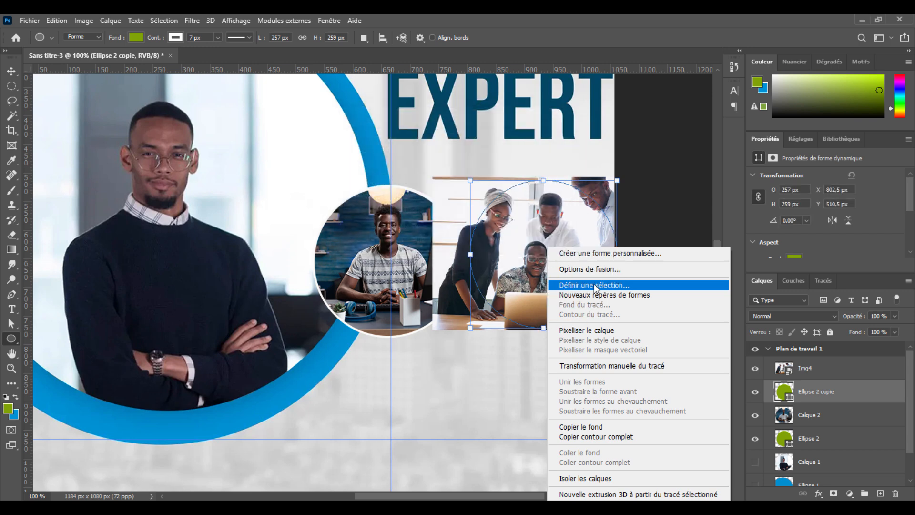
{"action": "left_click", "coordinate": [593, 284]}
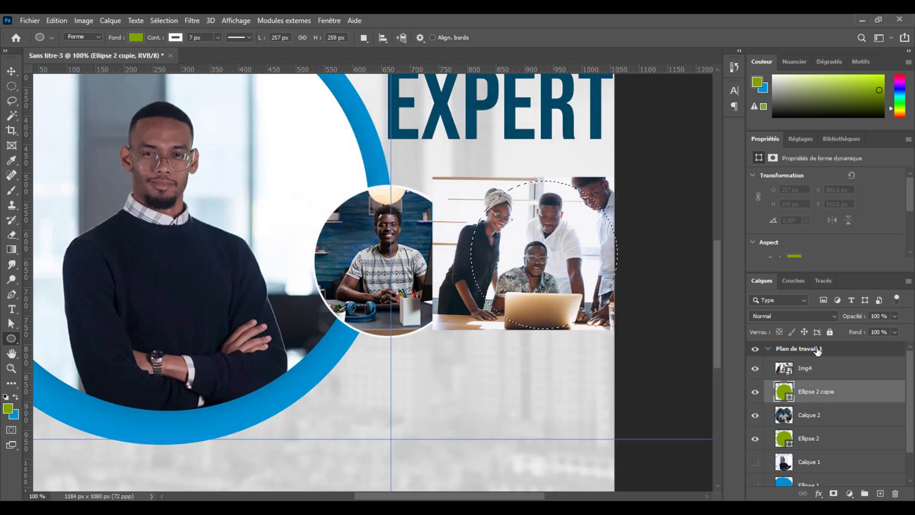
Step: Copy the circular selection of the Img4 photo to a new layer and delete the original Img4 layer
{"action": "left_click", "coordinate": [810, 368]}
{"action": "key", "text": "ctrl+j"}
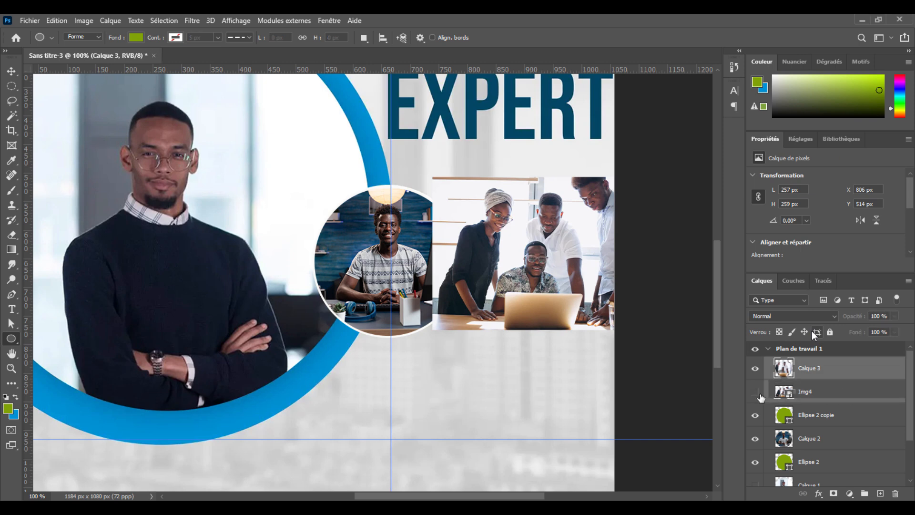
{"action": "left_click", "coordinate": [754, 392]}
{"action": "left_click", "coordinate": [768, 394]}
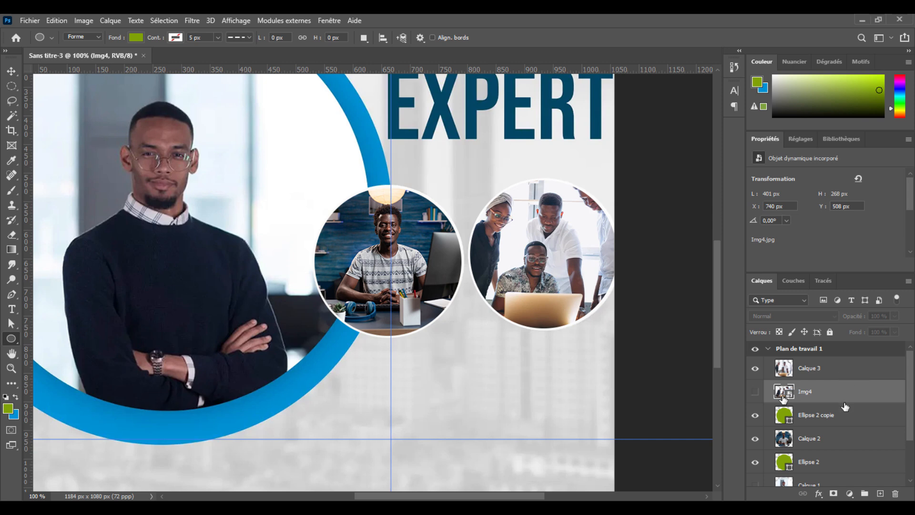
{"action": "key", "text": "Delete"}
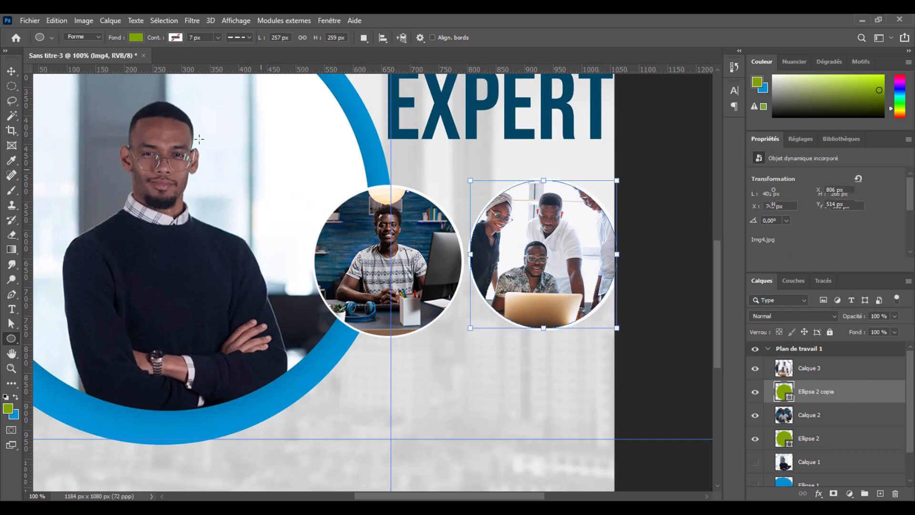
{"action": "key", "text": "v"}
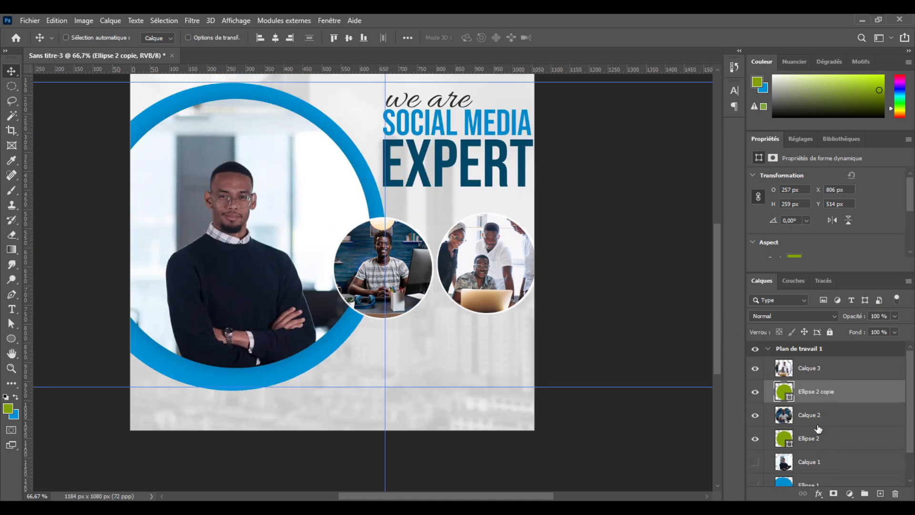
Step: Hide the TP_Flyers reference layer and show the Calque 1 portrait with the blue Ellipse 1 circle
{"action": "scroll", "coordinate": [760, 474], "scroll_direction": "down", "scroll_amount": 2}
{"action": "left_click", "coordinate": [759, 473]}
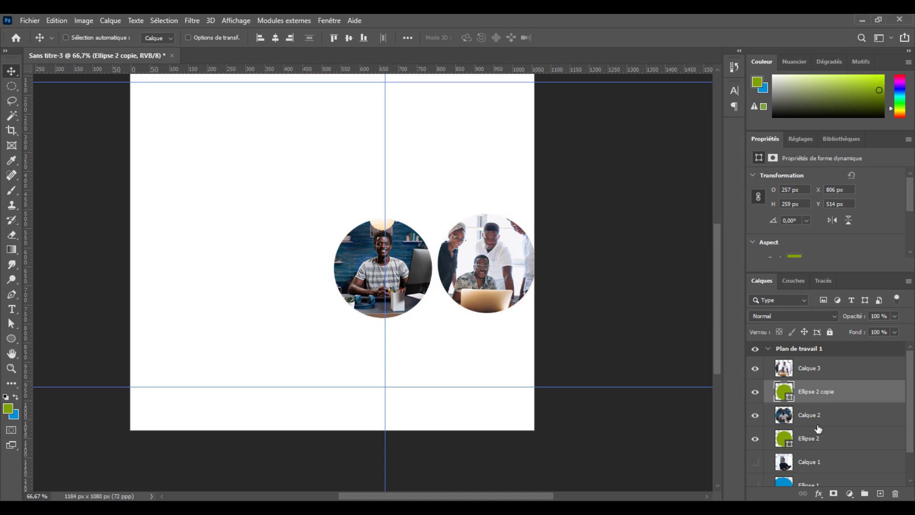
{"action": "left_click", "coordinate": [759, 474]}
{"action": "left_click", "coordinate": [759, 474]}
{"action": "left_click", "coordinate": [758, 475]}
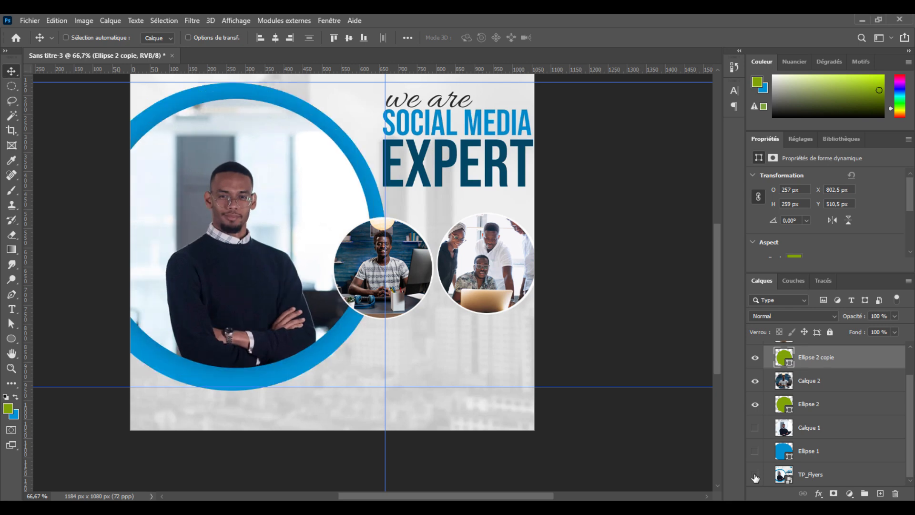
{"action": "left_click", "coordinate": [754, 474]}
{"action": "left_click", "coordinate": [755, 427]}
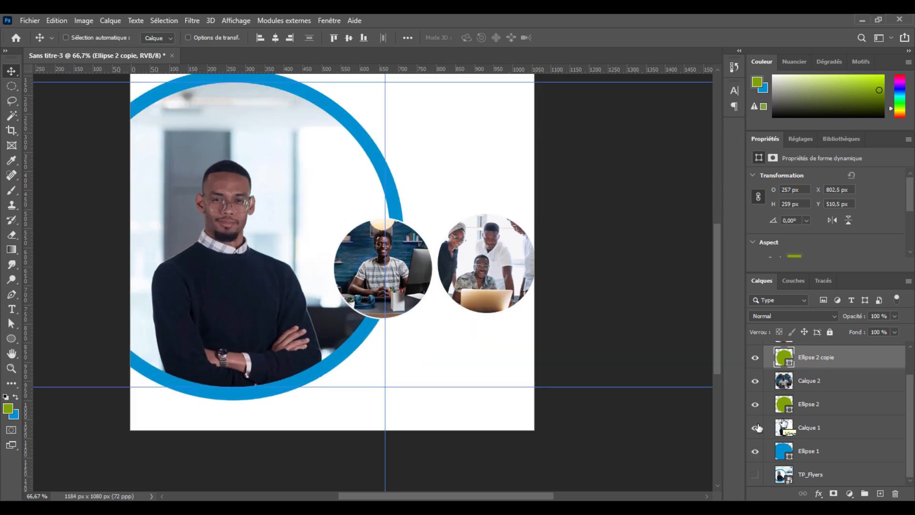
Step: Compare the whole recreated composition with and without the TP_Flyers reference, leaving the reference visible
{"action": "key", "text": "ctrl+minus"}
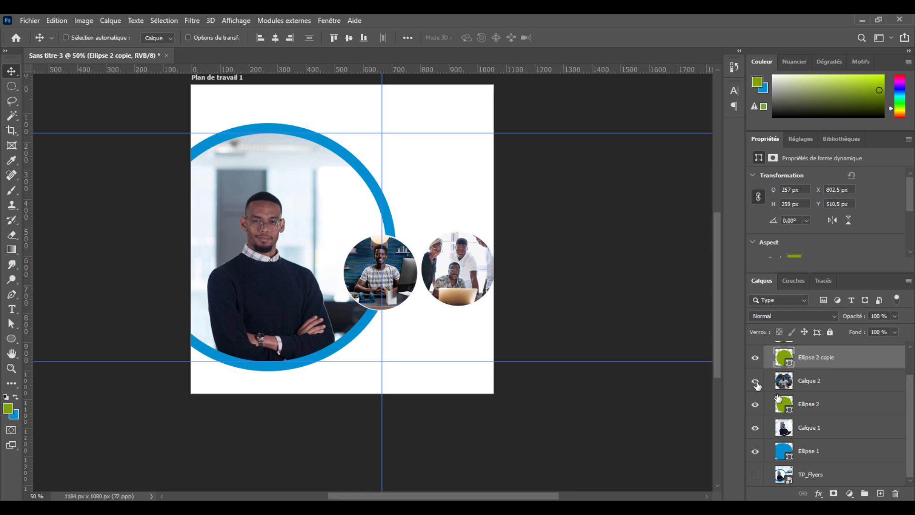
{"action": "left_click", "coordinate": [755, 475]}
{"action": "left_click", "coordinate": [755, 475]}
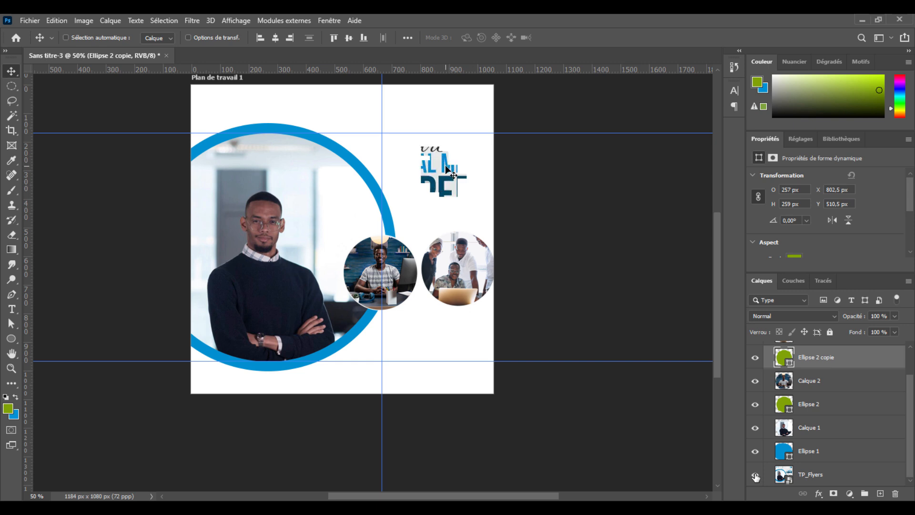
{"action": "left_click", "coordinate": [755, 475]}
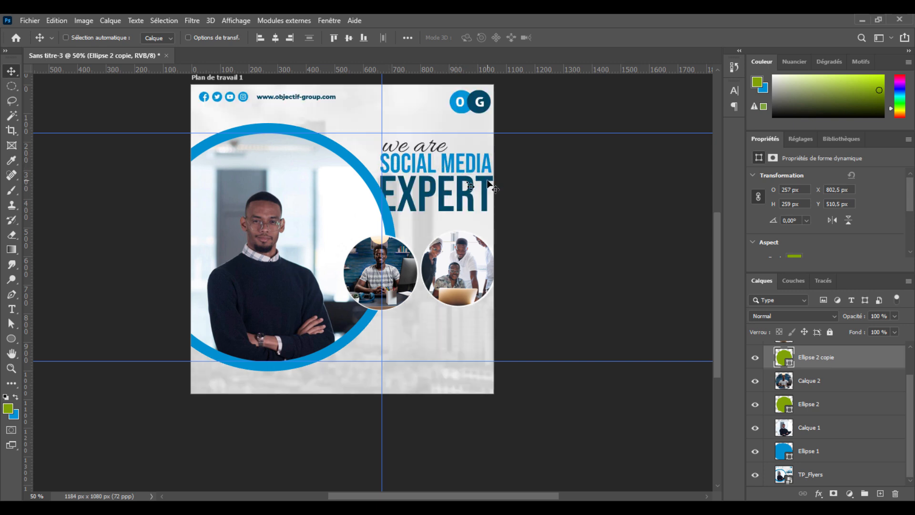